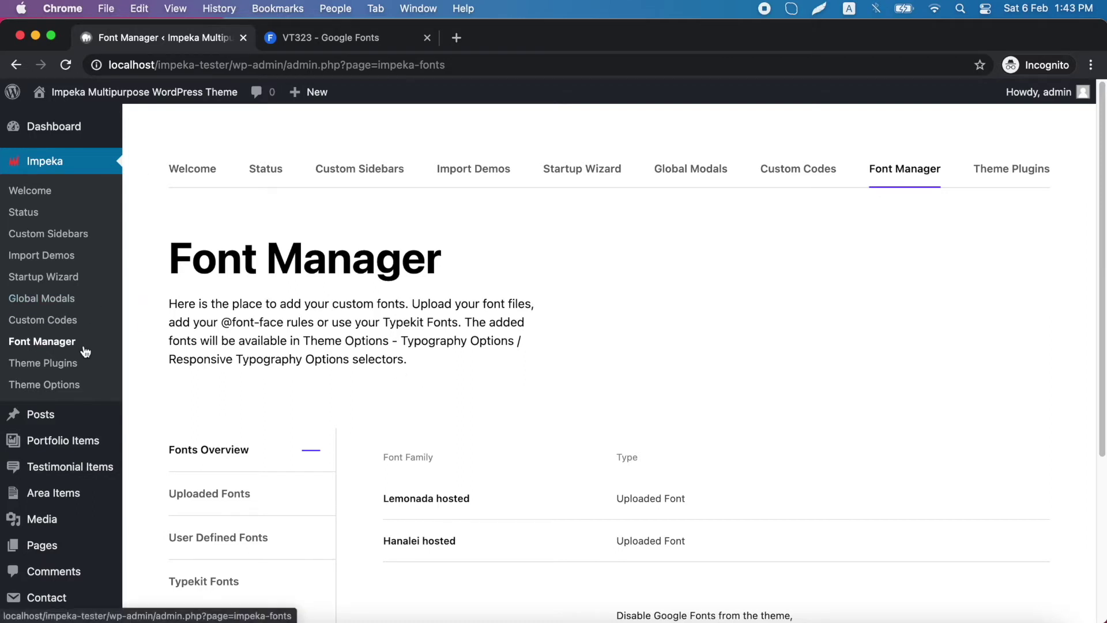
# Scroll down the Font Manager and view the Uploaded Fonts section
pyautogui.scroll(-2, 137, 342)
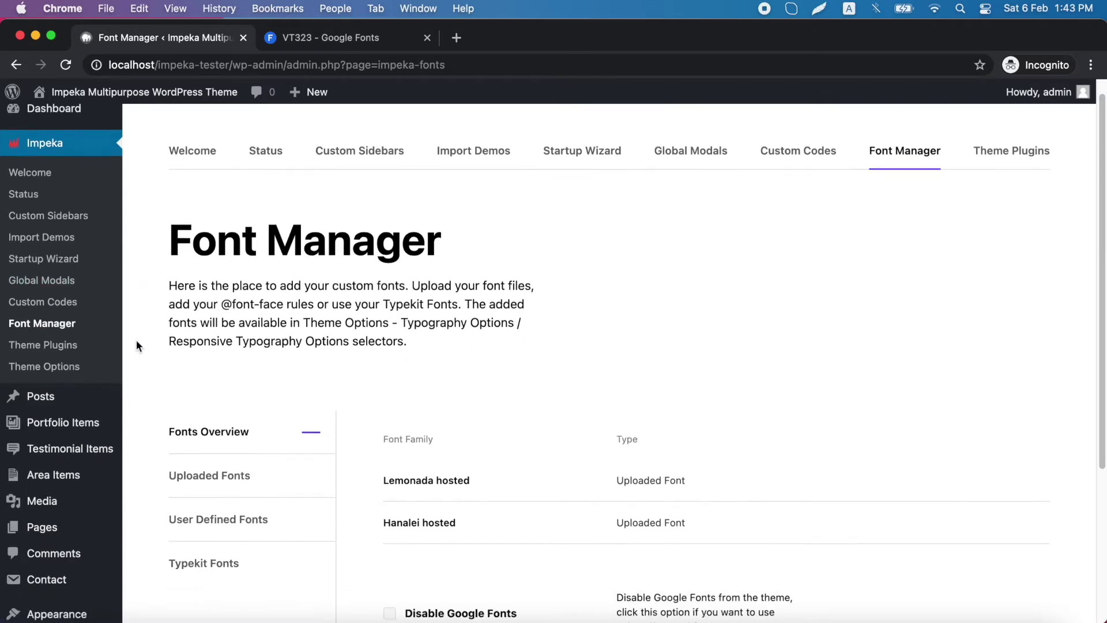
pyautogui.scroll(-2, 137, 341)
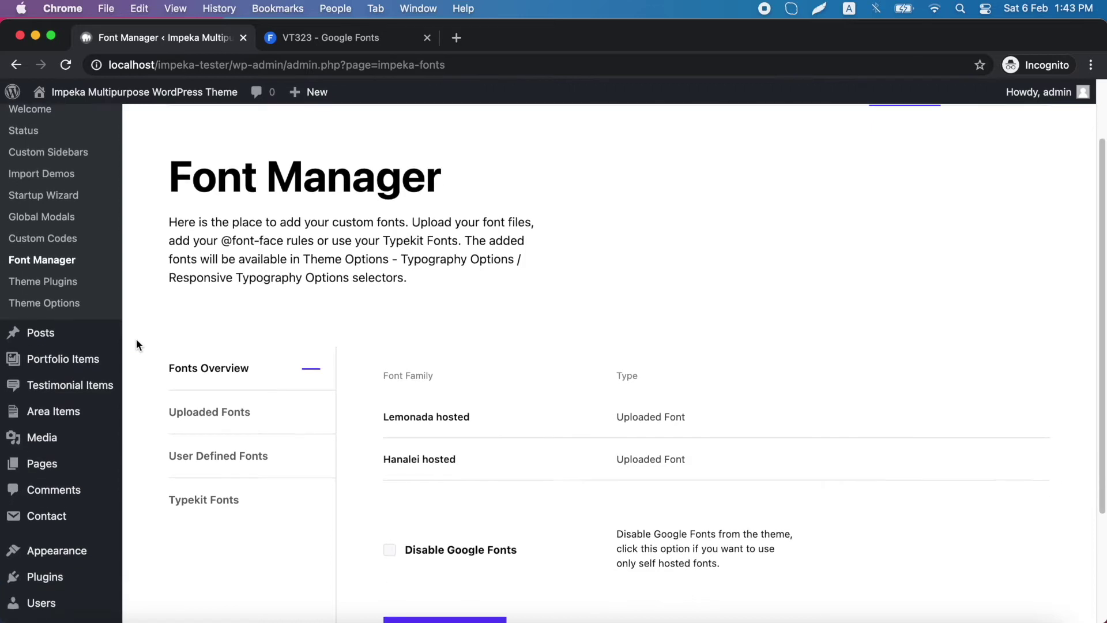
pyautogui.scroll(-1, 136, 341)
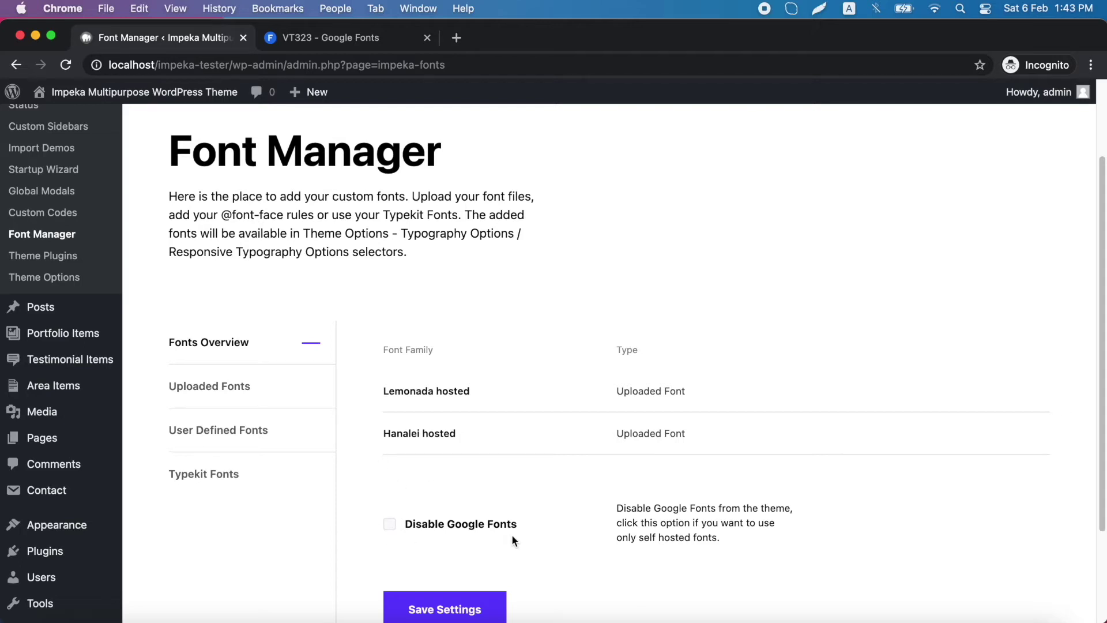
pyautogui.click(255, 395)
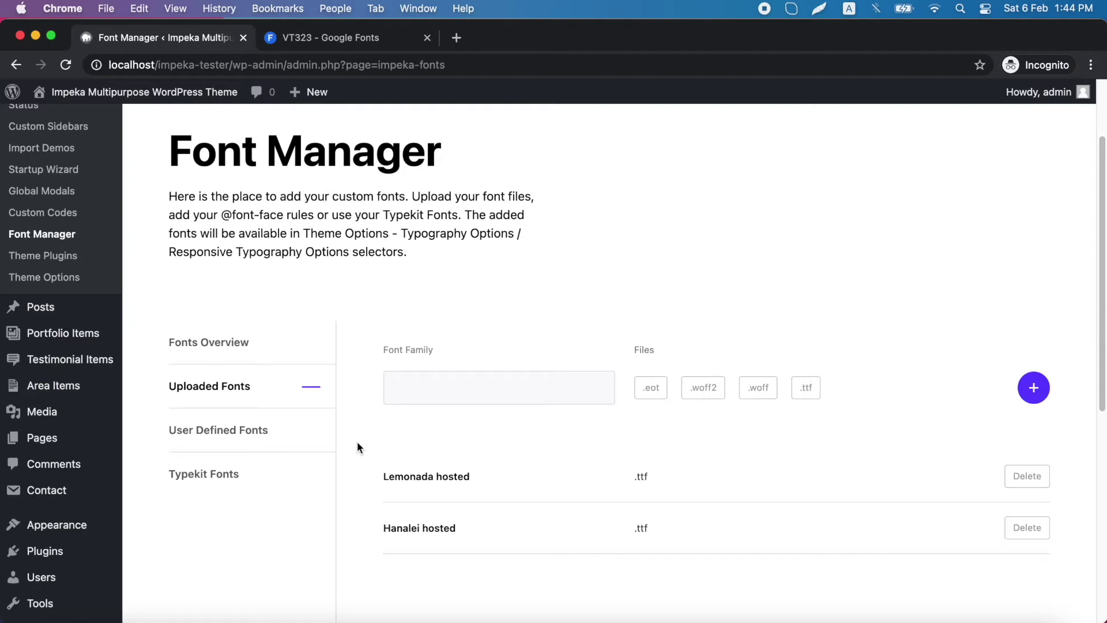
# Browse the User Defined Fonts and Typekit Fonts sections, then return to Uploaded Fonts
pyautogui.click(275, 433)
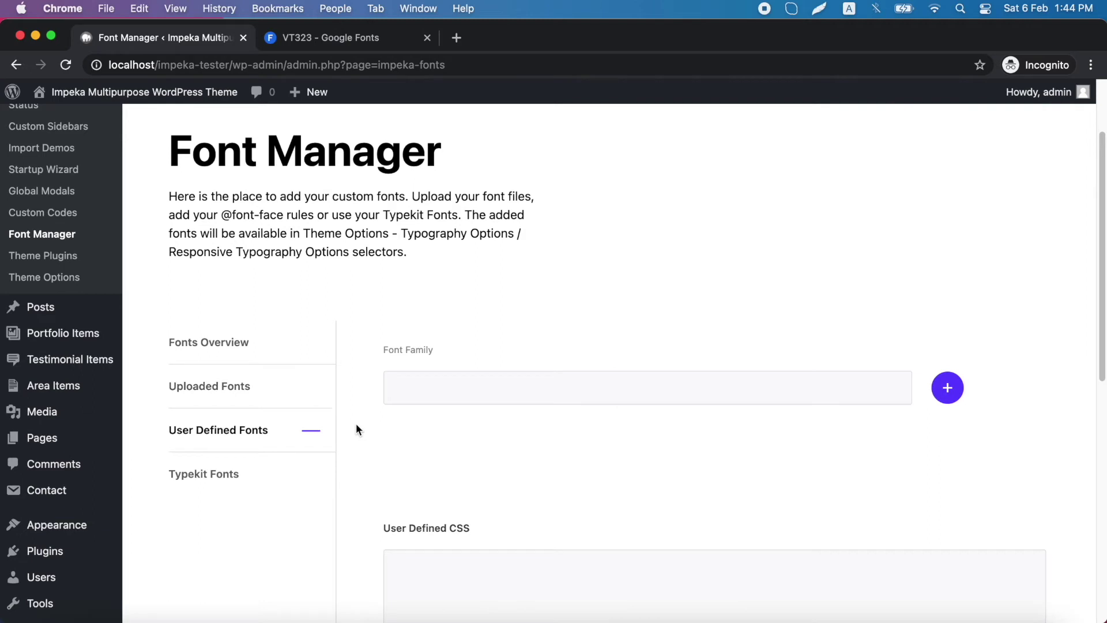
pyautogui.scroll(-9, 357, 430)
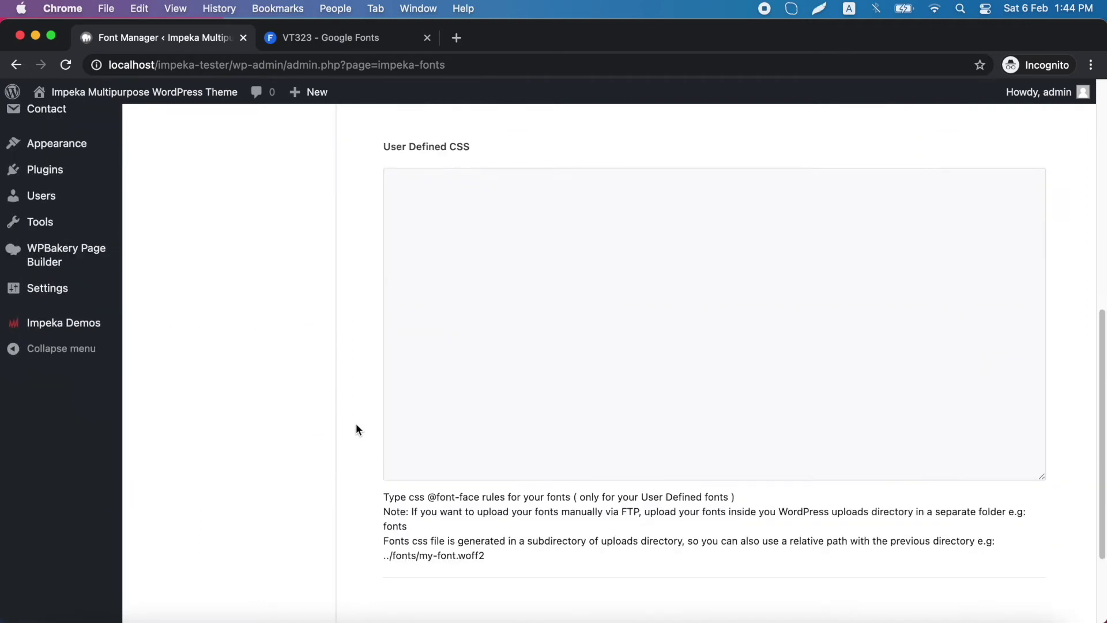
pyautogui.scroll(7, 356, 430)
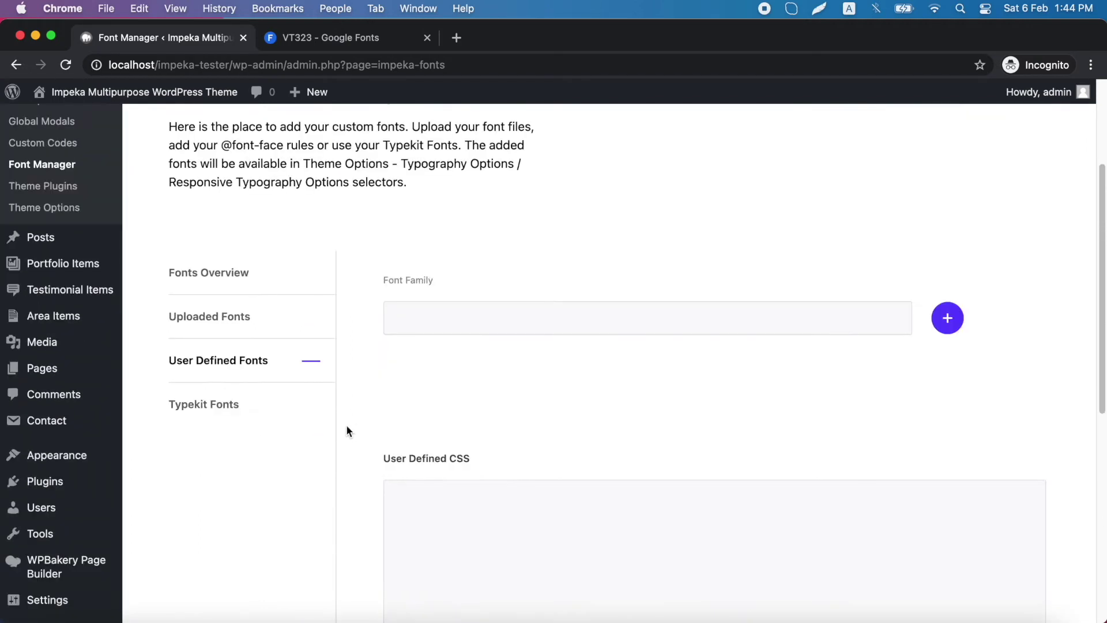
pyautogui.click(283, 411)
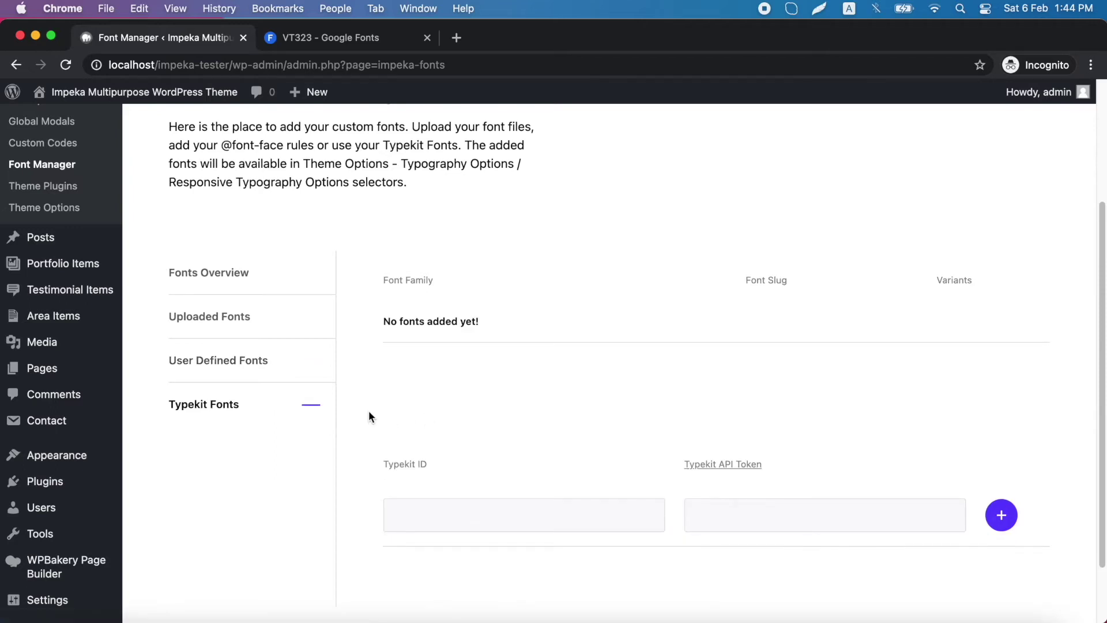
pyautogui.scroll(1, 369, 413)
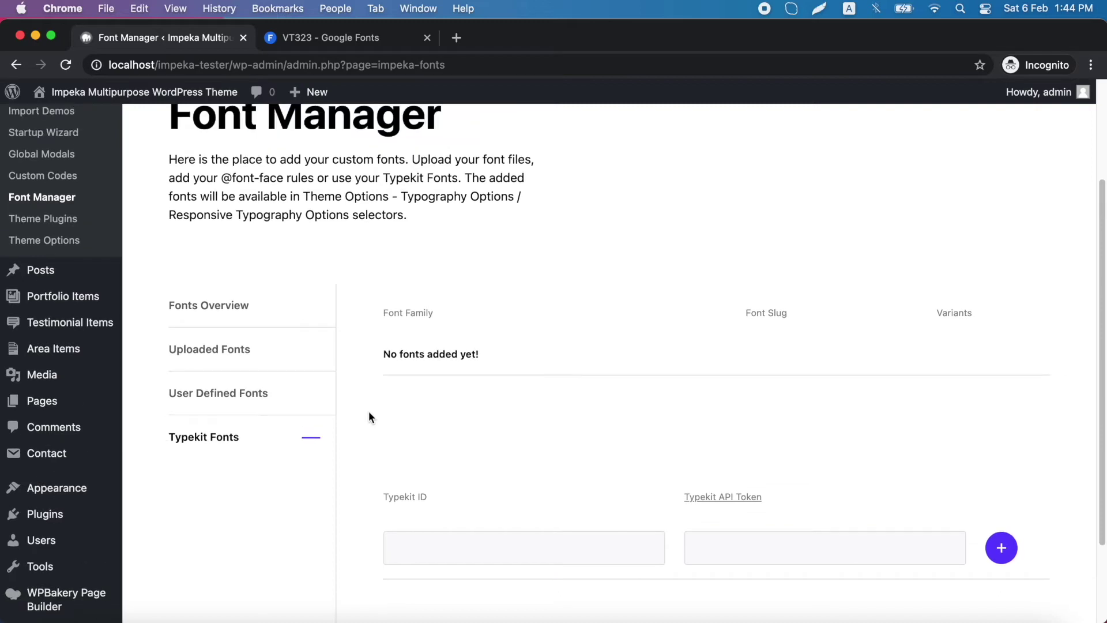
pyautogui.click(268, 364)
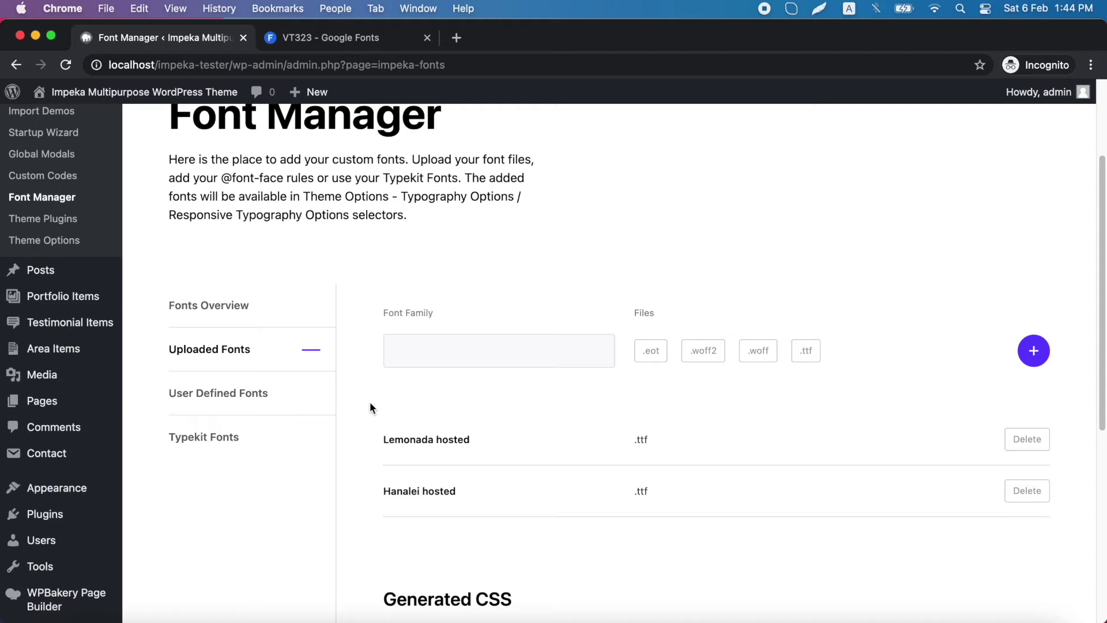
pyautogui.click(292, 309)
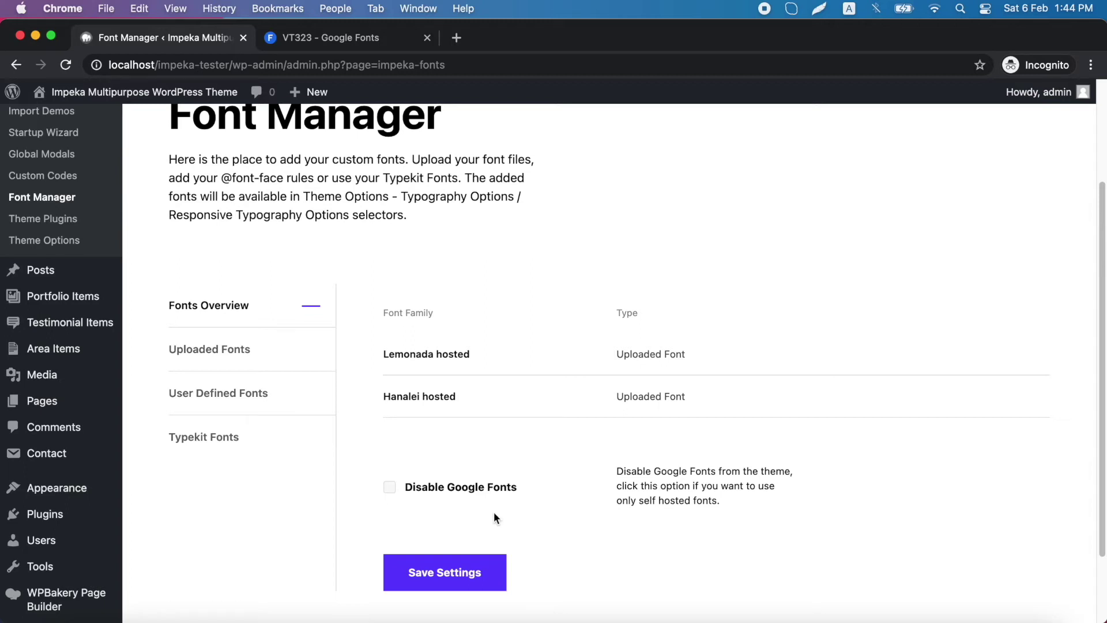
pyautogui.click(294, 359)
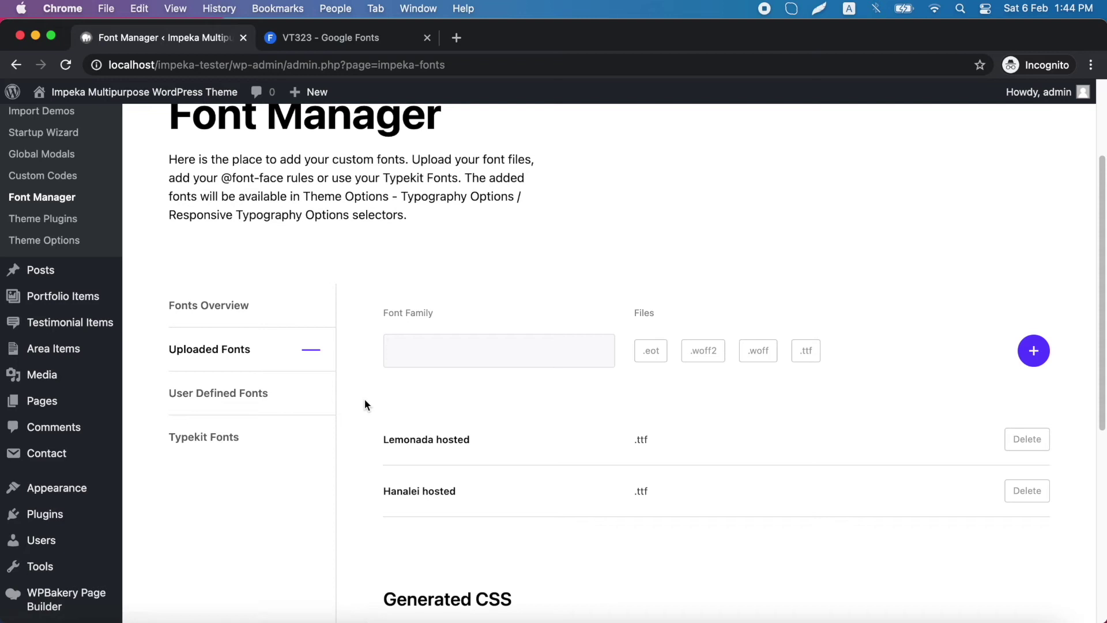
# Download the VT323 family from Google Fonts and extract VT323.zip
pyautogui.click(347, 39)
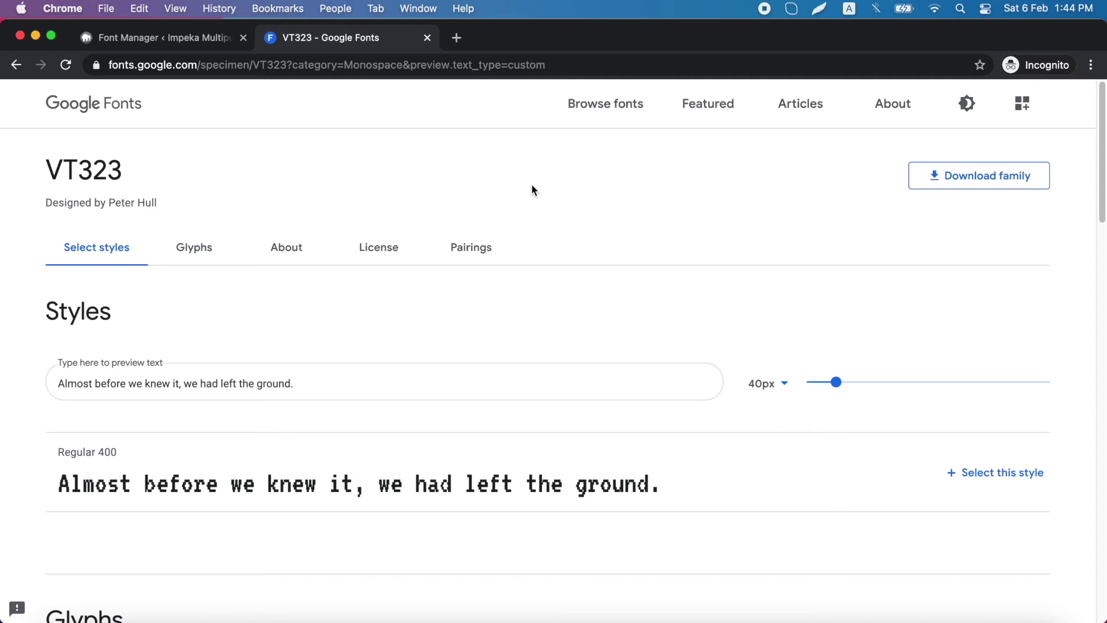
pyautogui.click(979, 180)
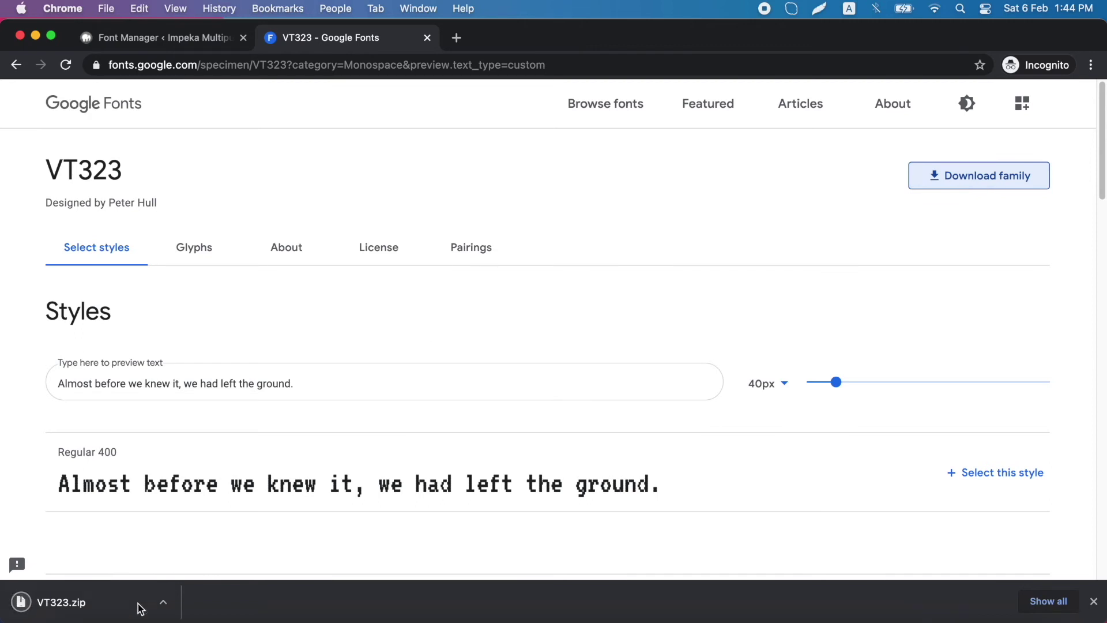
pyautogui.click(101, 606)
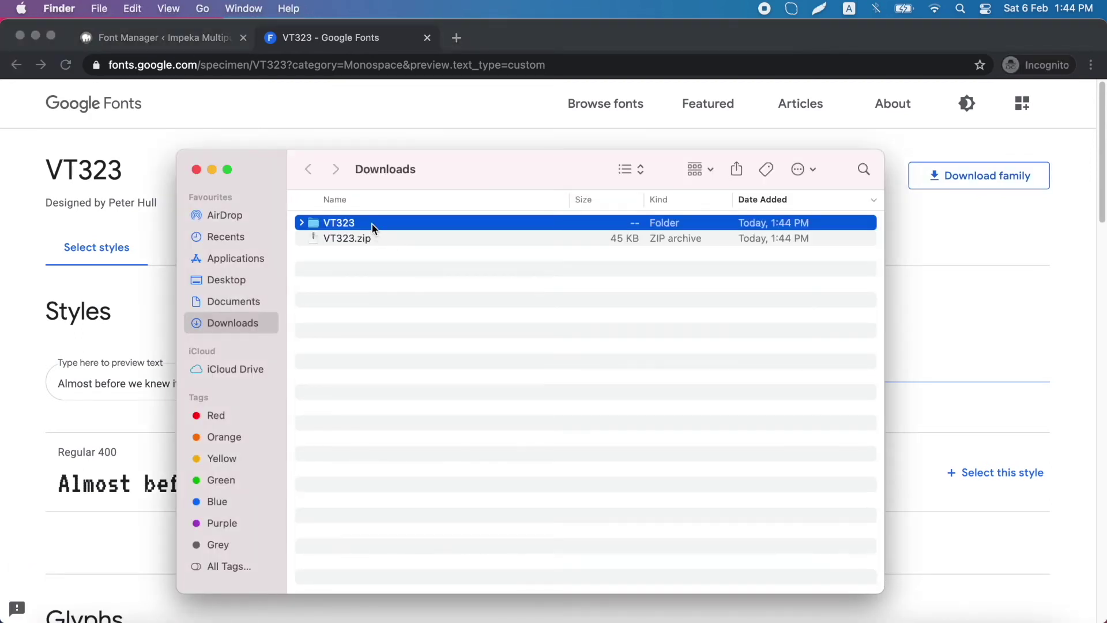
# Locate VT323-Regular.ttf inside the VT323 folder, then close the Finder window
pyautogui.doubleClick(373, 225)
pyautogui.click(416, 237)
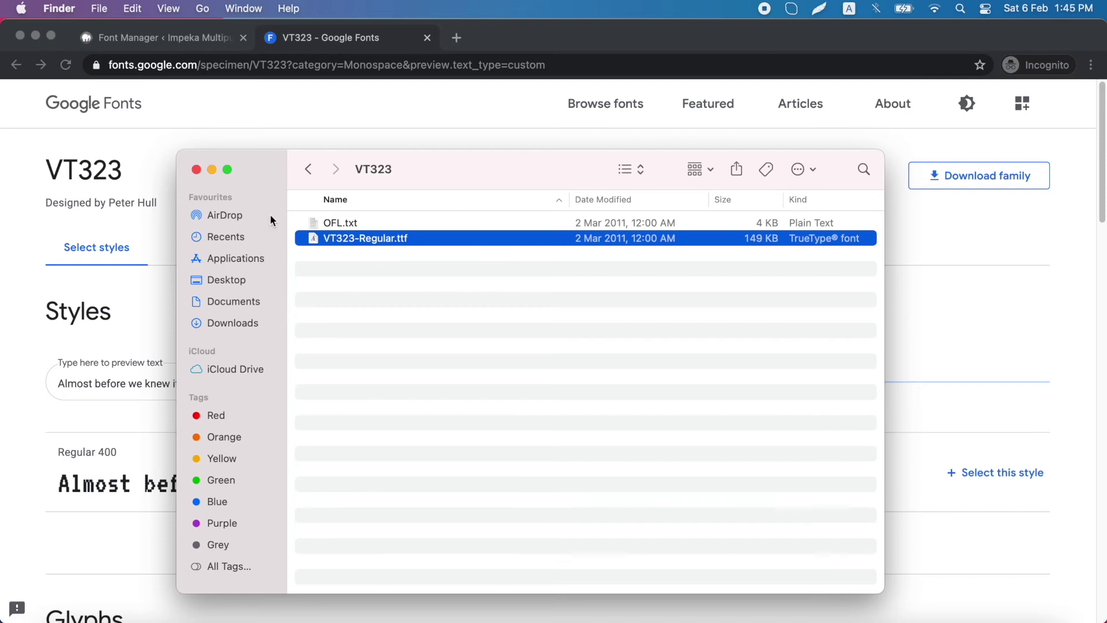
pyautogui.click(196, 169)
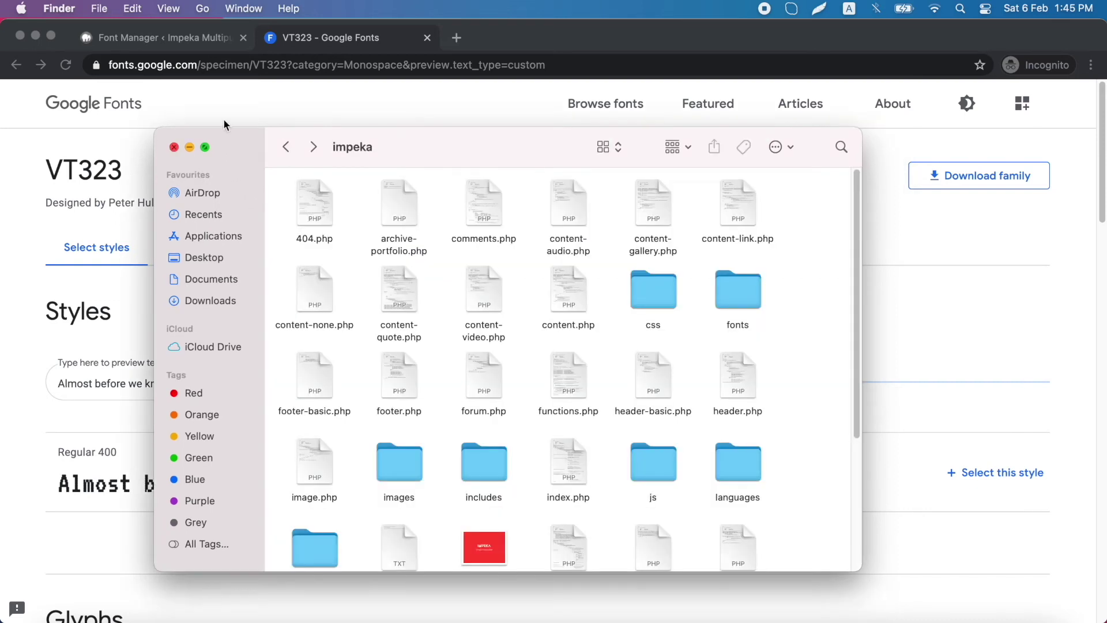
# Upload VT323-Regular.ttf from the VT323 folder and attach it as the new font's .ttf file
pyautogui.click(173, 39)
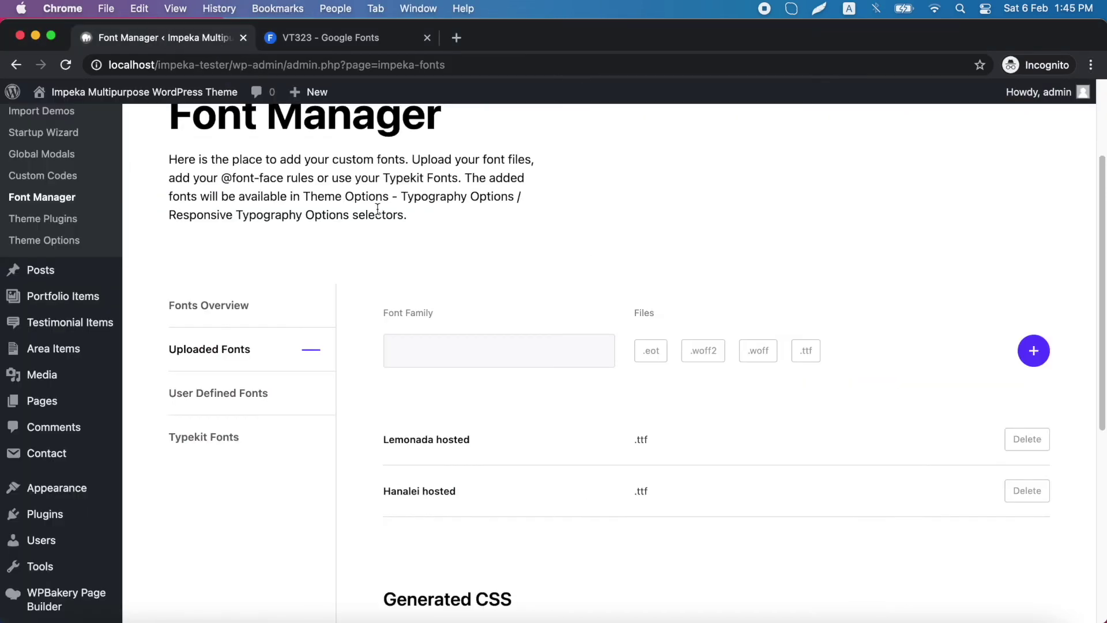
pyautogui.scroll(1, 379, 324)
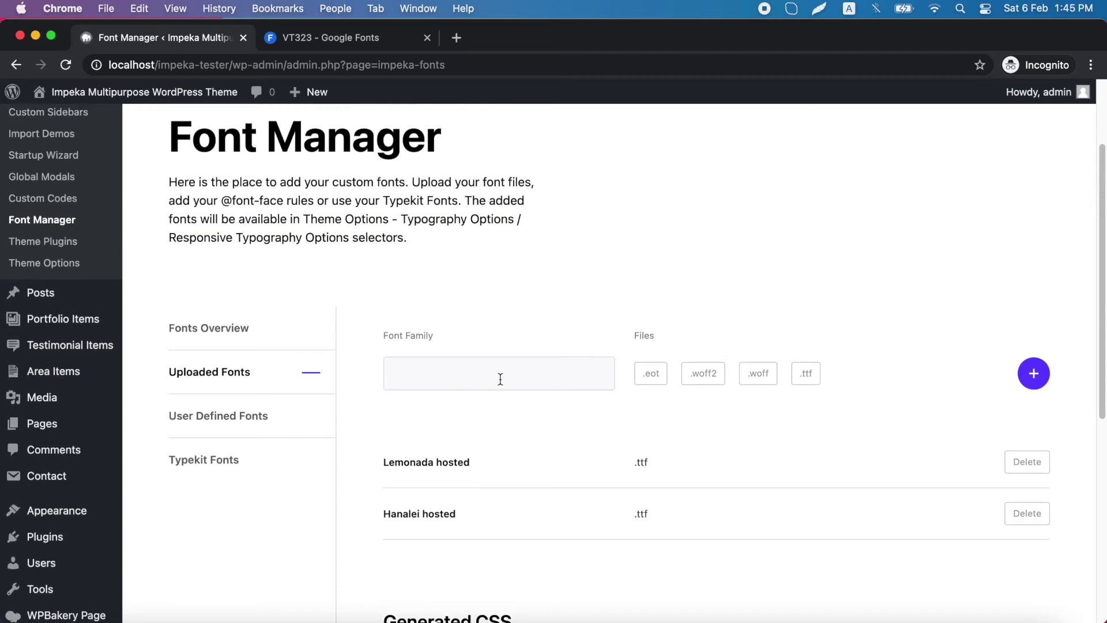
pyautogui.click(808, 380)
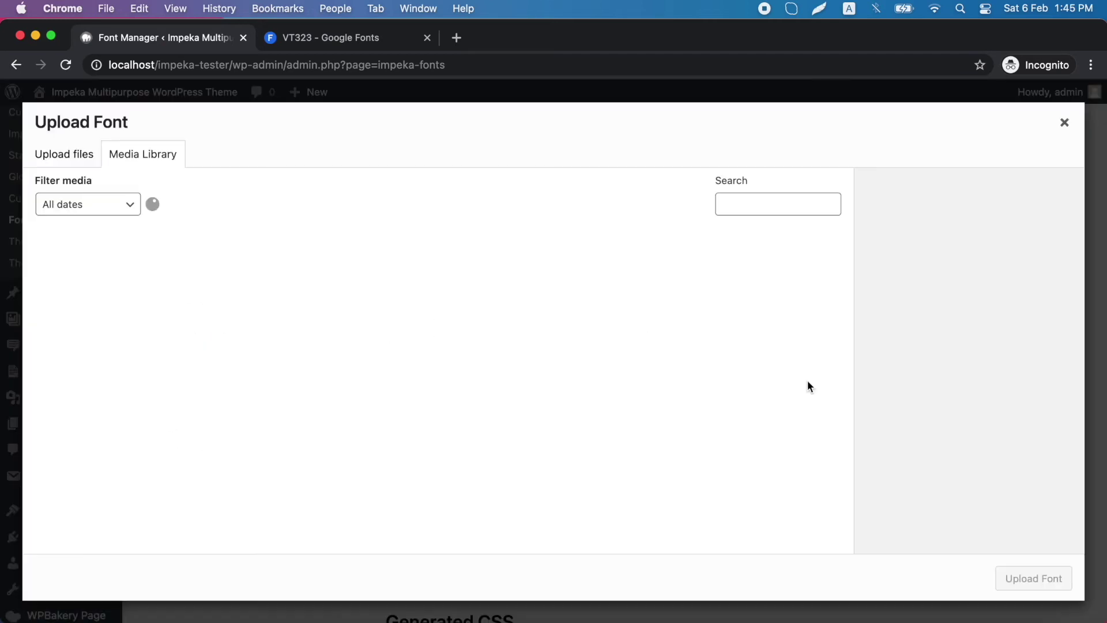
pyautogui.click(67, 157)
pyautogui.click(568, 376)
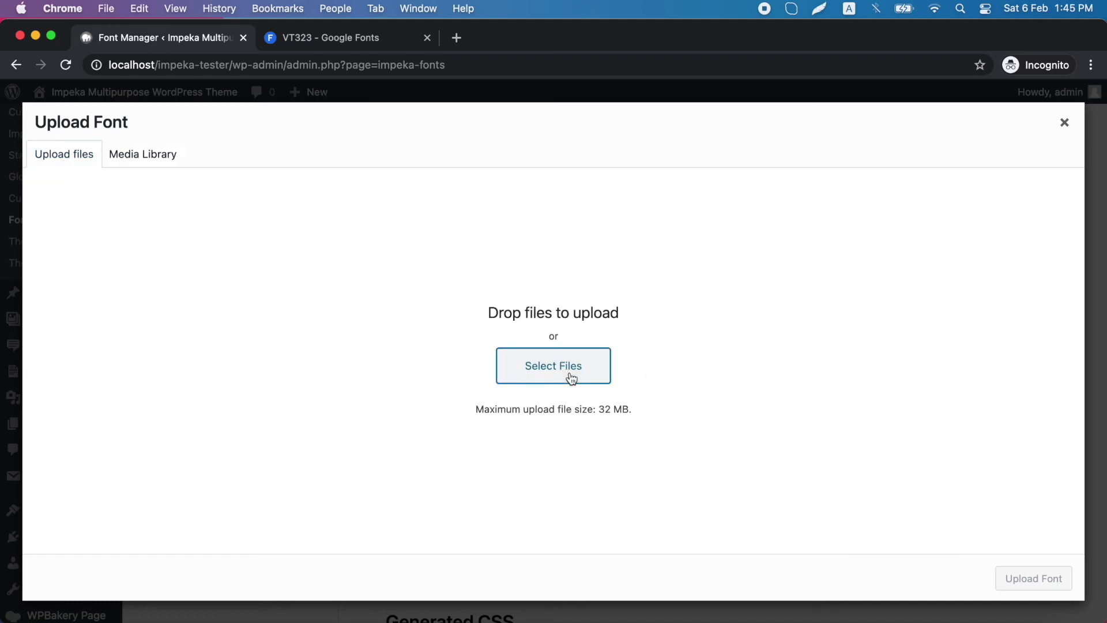
pyautogui.doubleClick(335, 230)
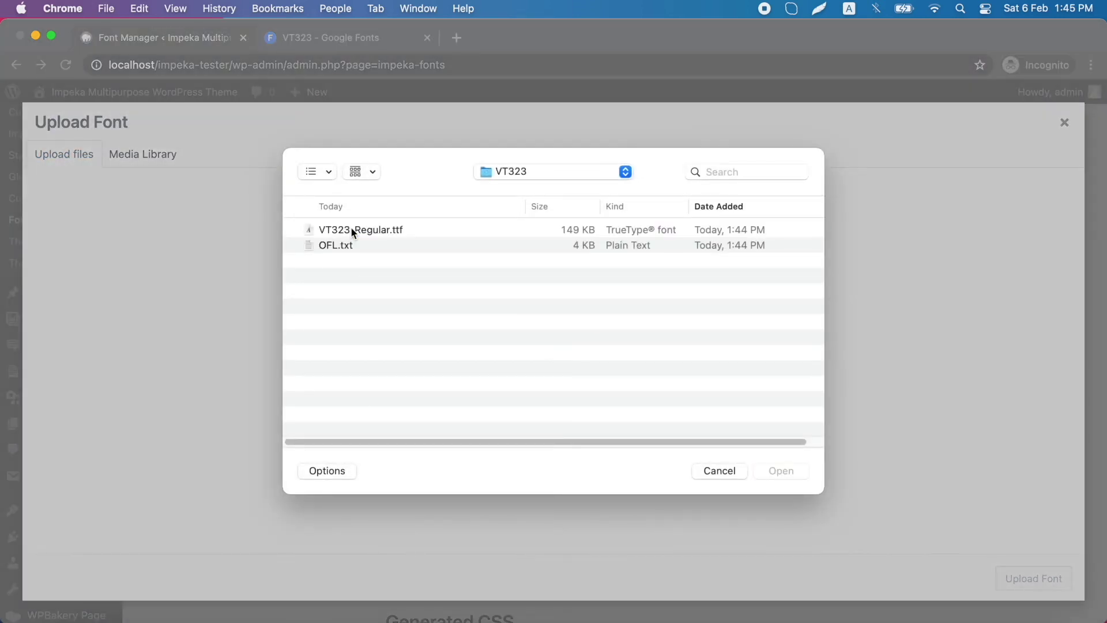
pyautogui.doubleClick(373, 230)
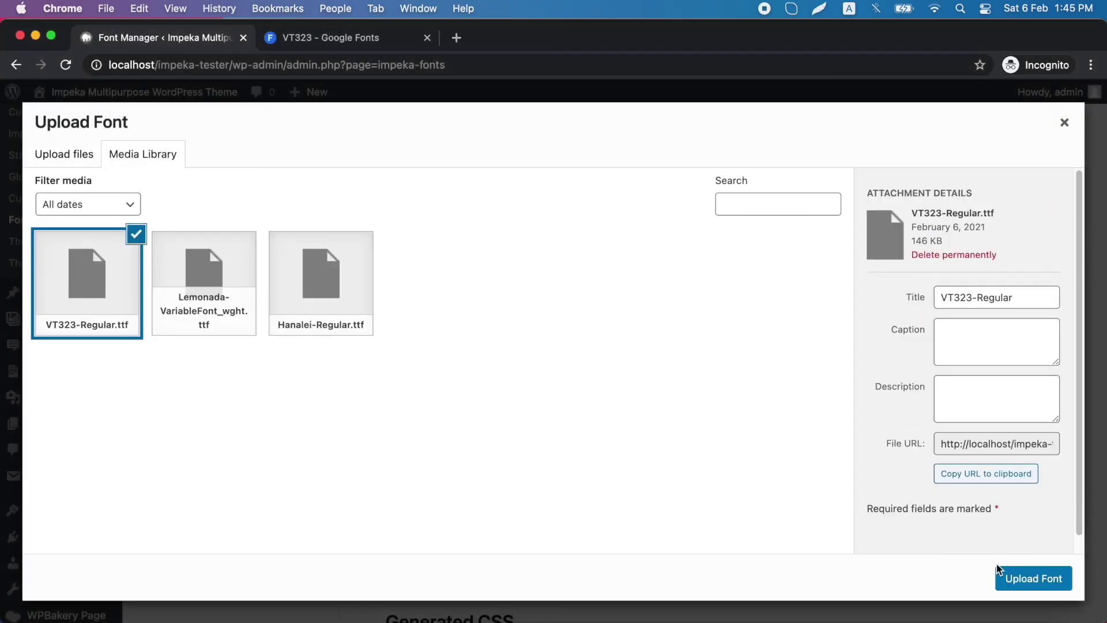
pyautogui.click(1031, 584)
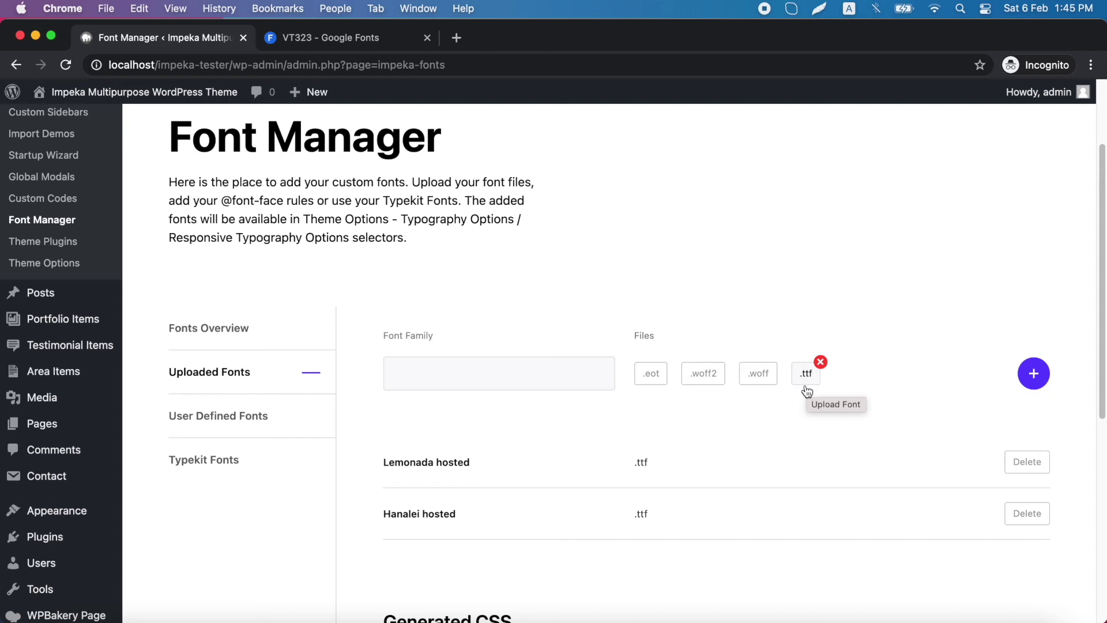
# Name the font family 'VT323 hosted' and add it to the uploaded fonts
pyautogui.click(500, 364)
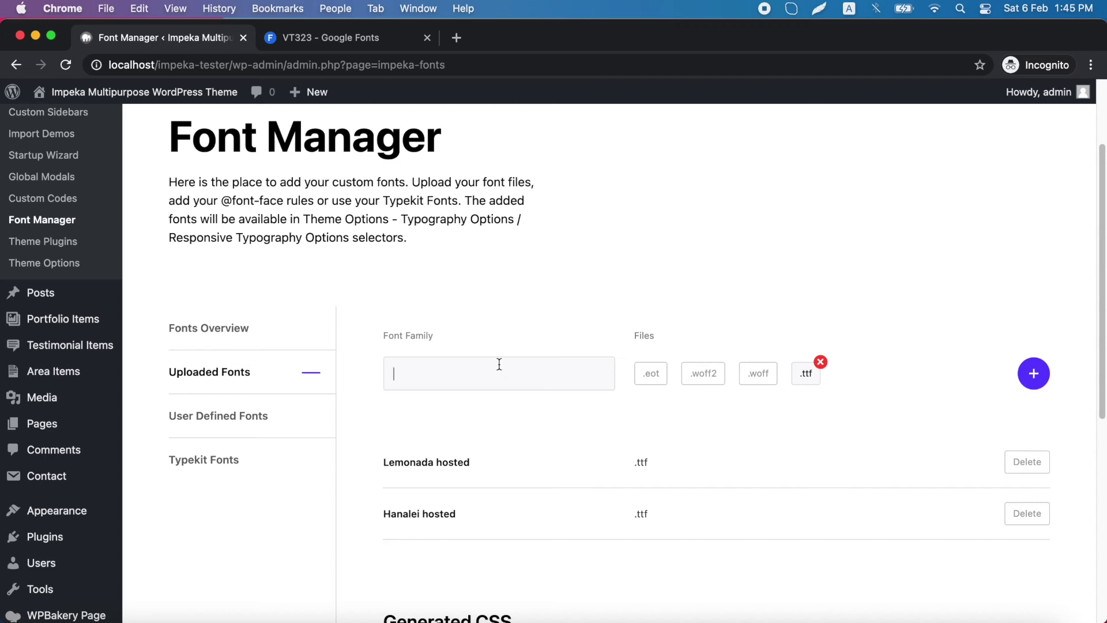
pyautogui.write('VT323 hosted')
pyautogui.click(1031, 389)
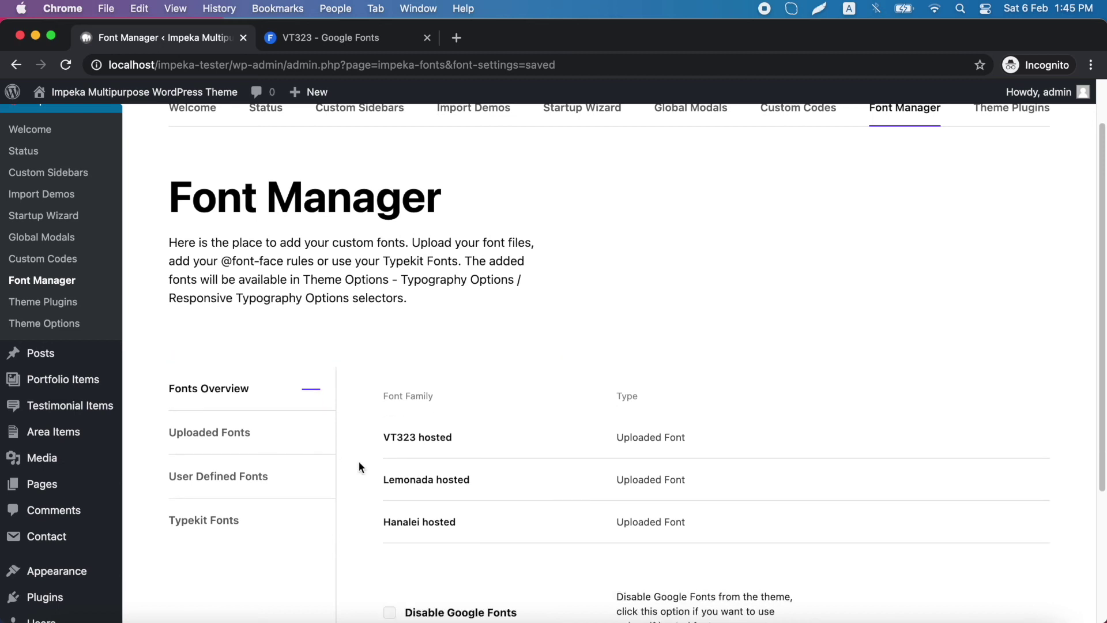
# In Theme Options typography, set the Body Font Family to VT323 hosted
pyautogui.scroll(-3, 359, 464)
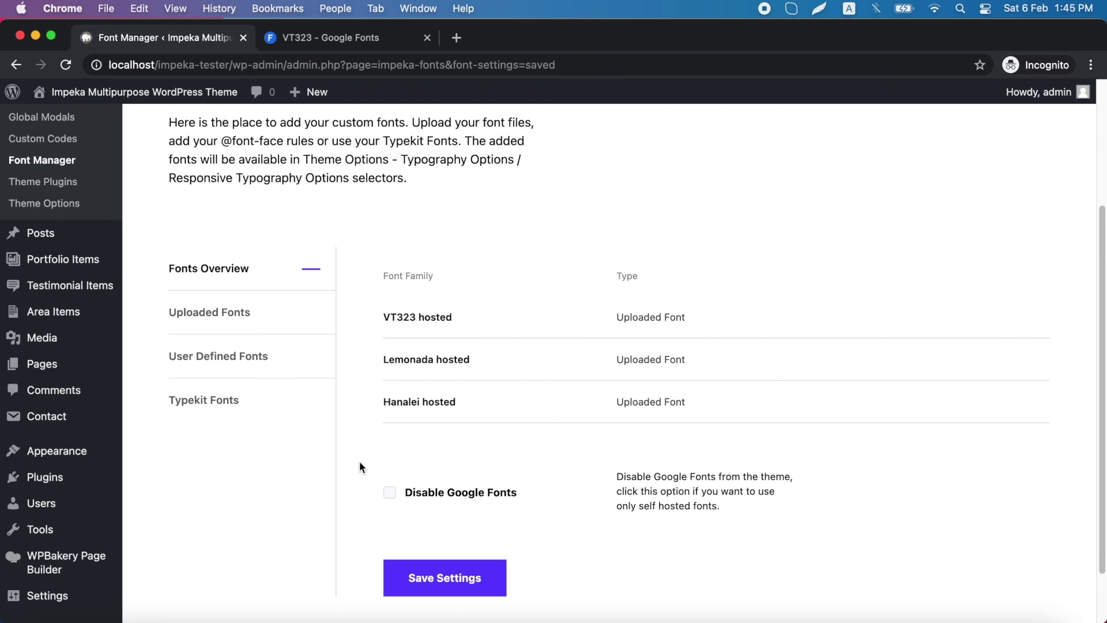
pyautogui.moveTo(57, 454)
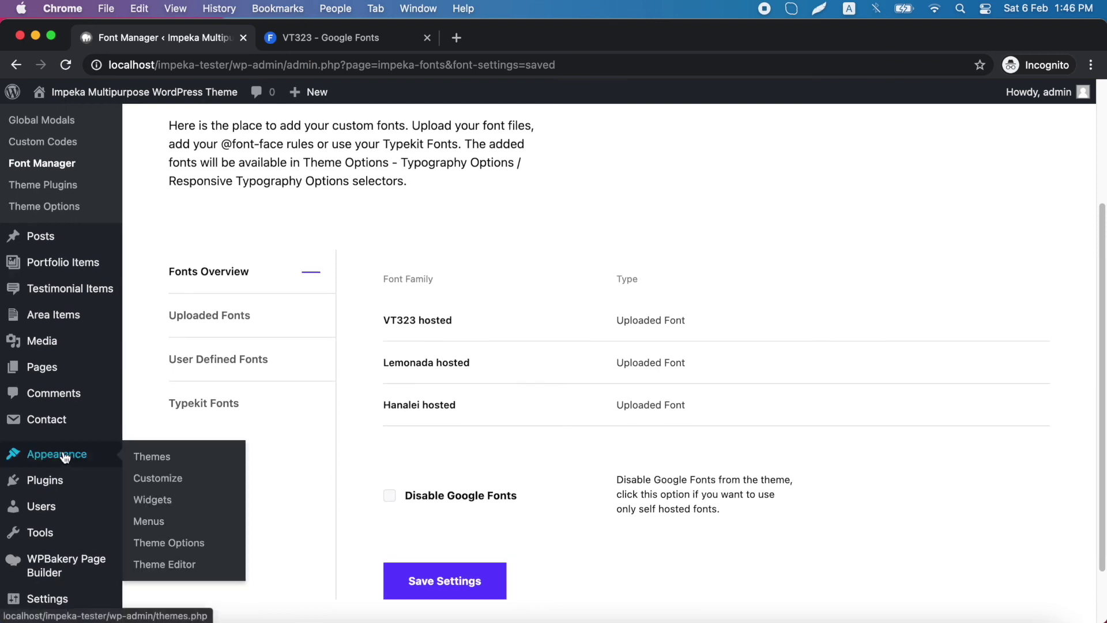
pyautogui.click(169, 548)
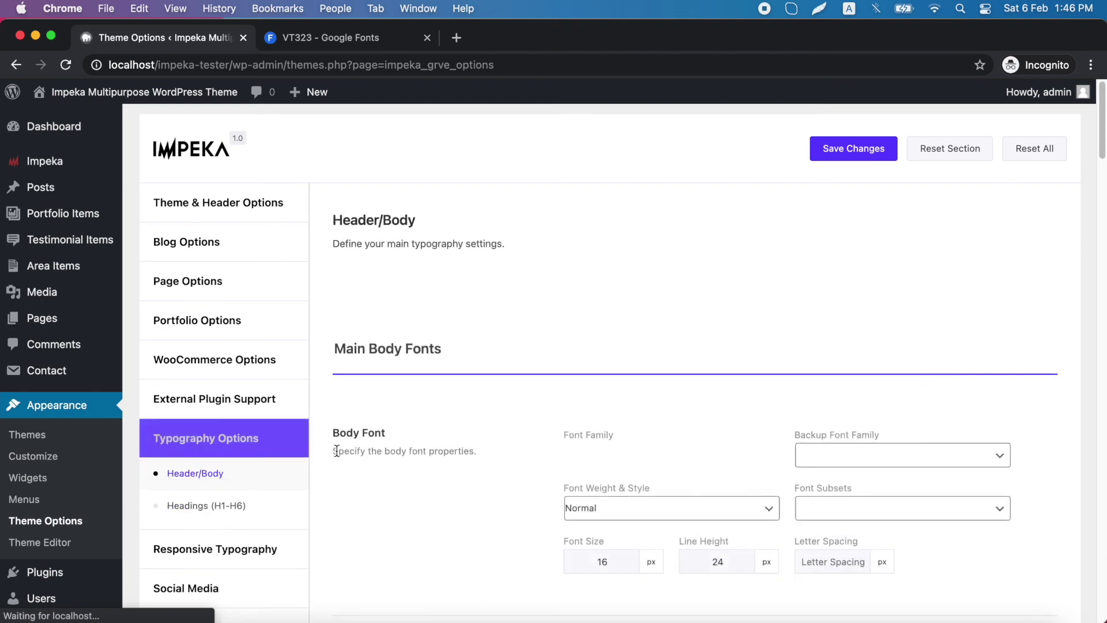
pyautogui.scroll(-2, 673, 425)
pyautogui.click(699, 403)
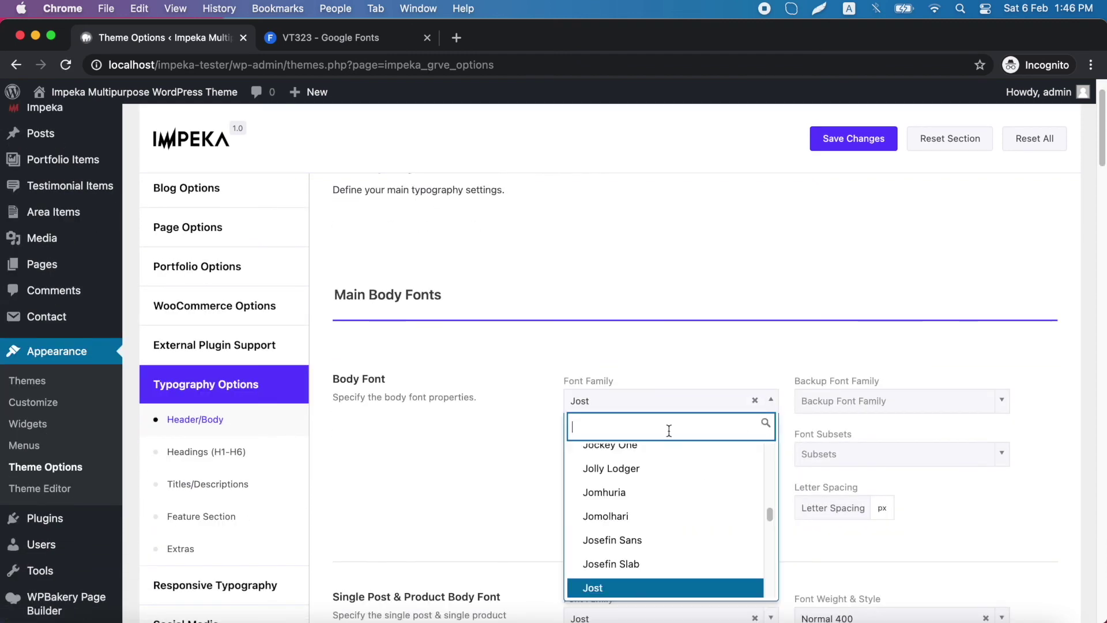
pyautogui.write('vt')
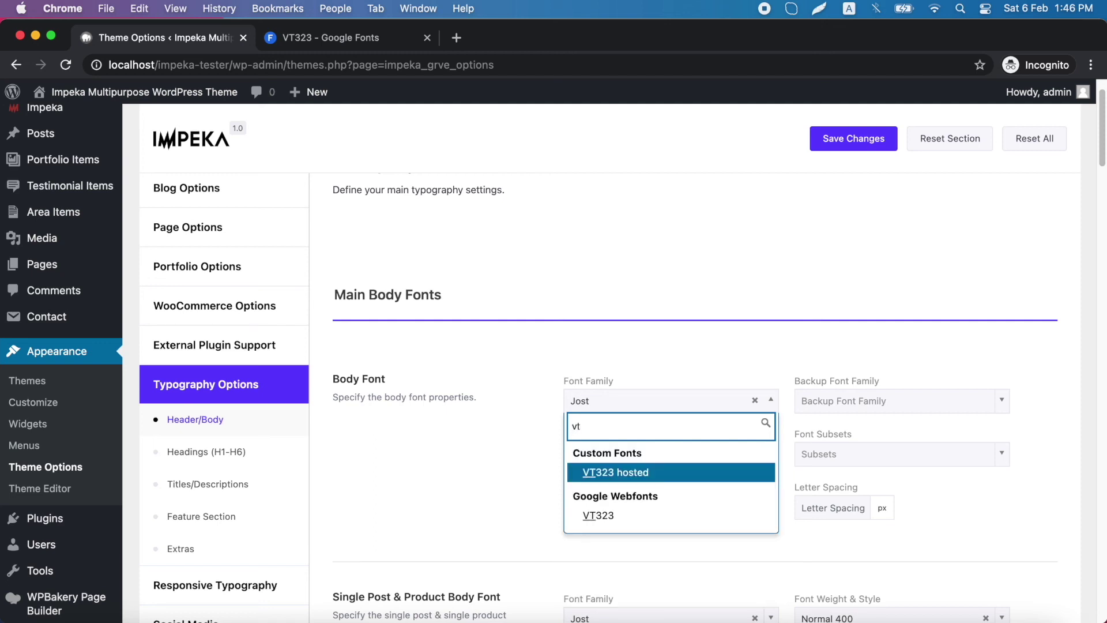
pyautogui.click(664, 473)
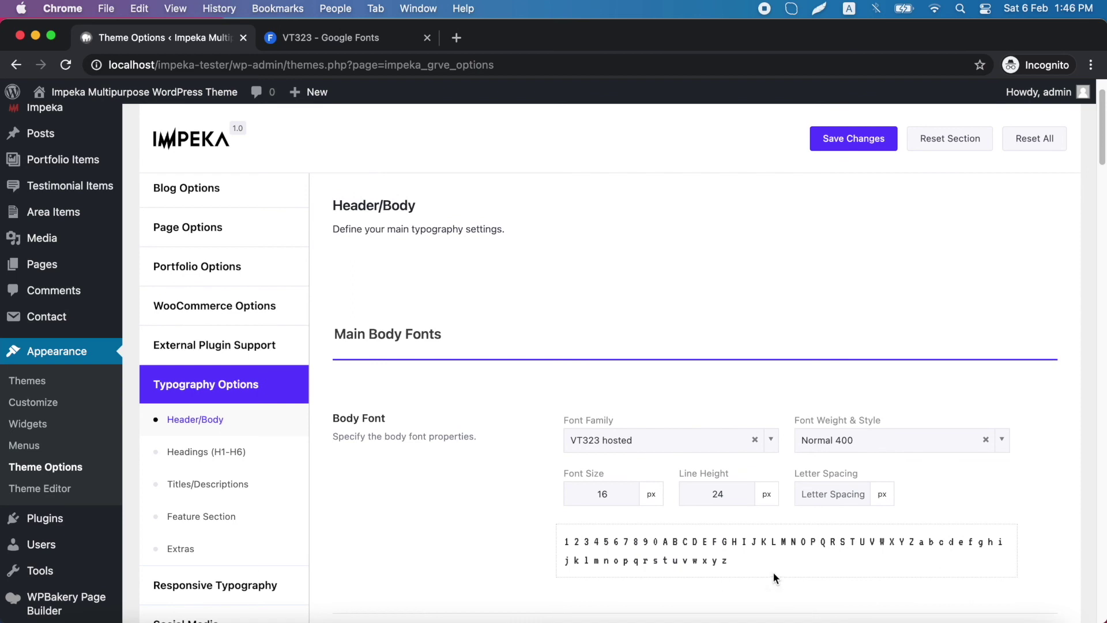
# Save the Theme Options changes and confirm Settings Saved
pyautogui.scroll(-5, 462, 465)
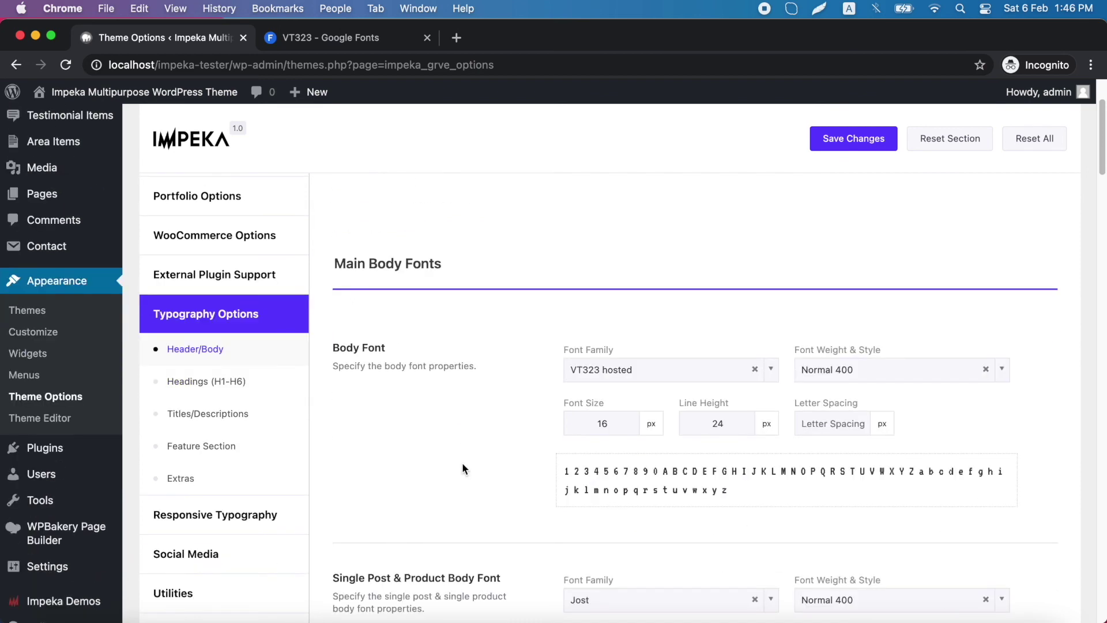
pyautogui.scroll(3, 462, 462)
pyautogui.scroll(-5, 462, 462)
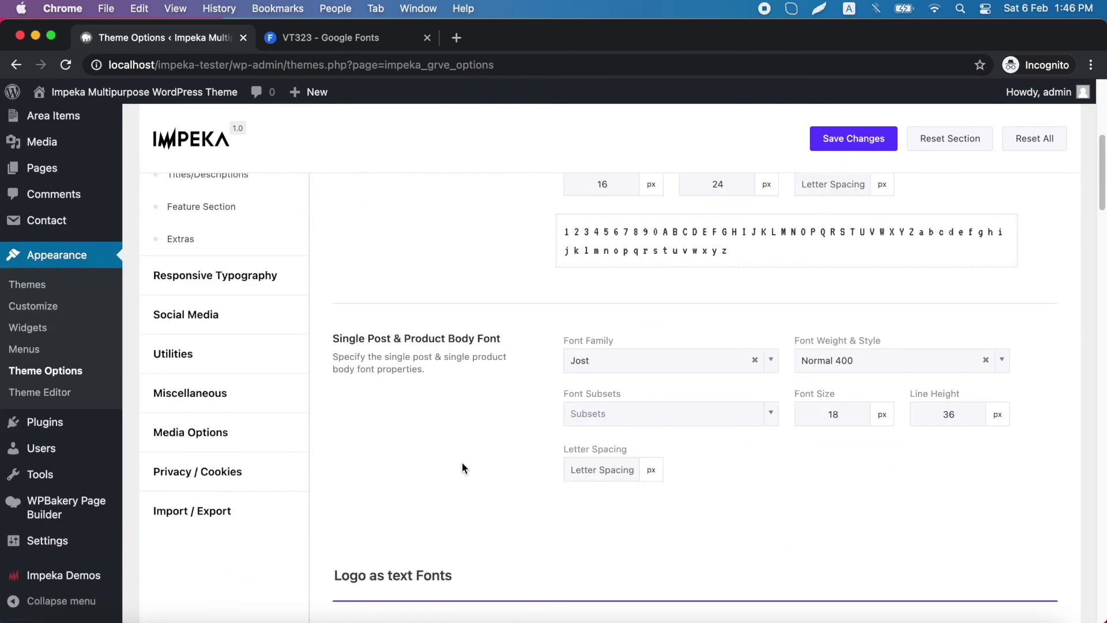
pyautogui.scroll(6, 462, 462)
pyautogui.scroll(1, 462, 467)
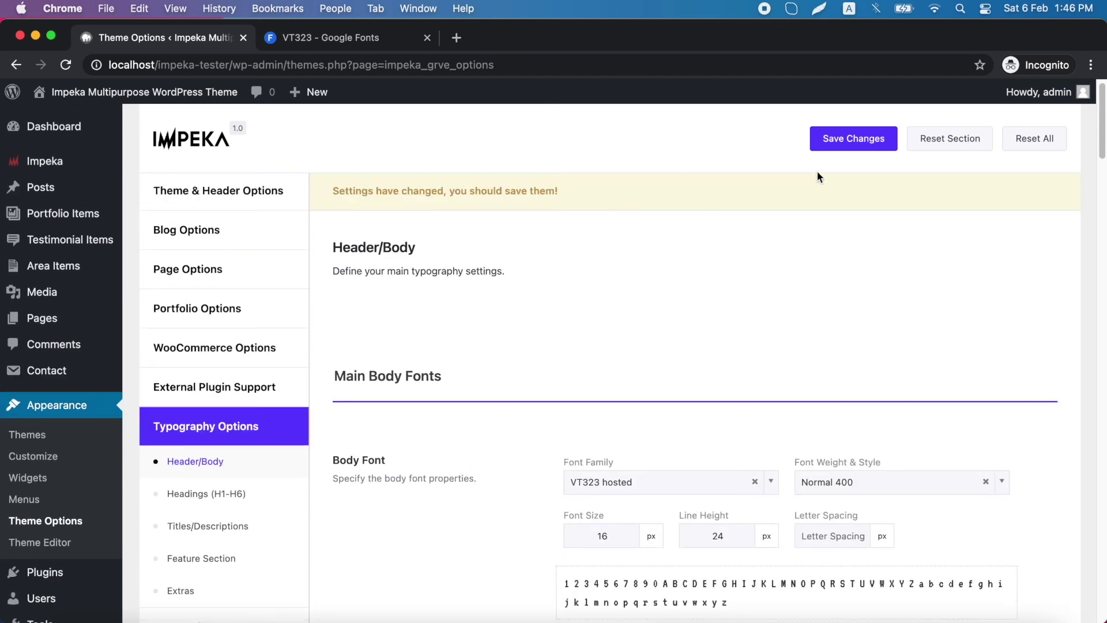
pyautogui.click(834, 143)
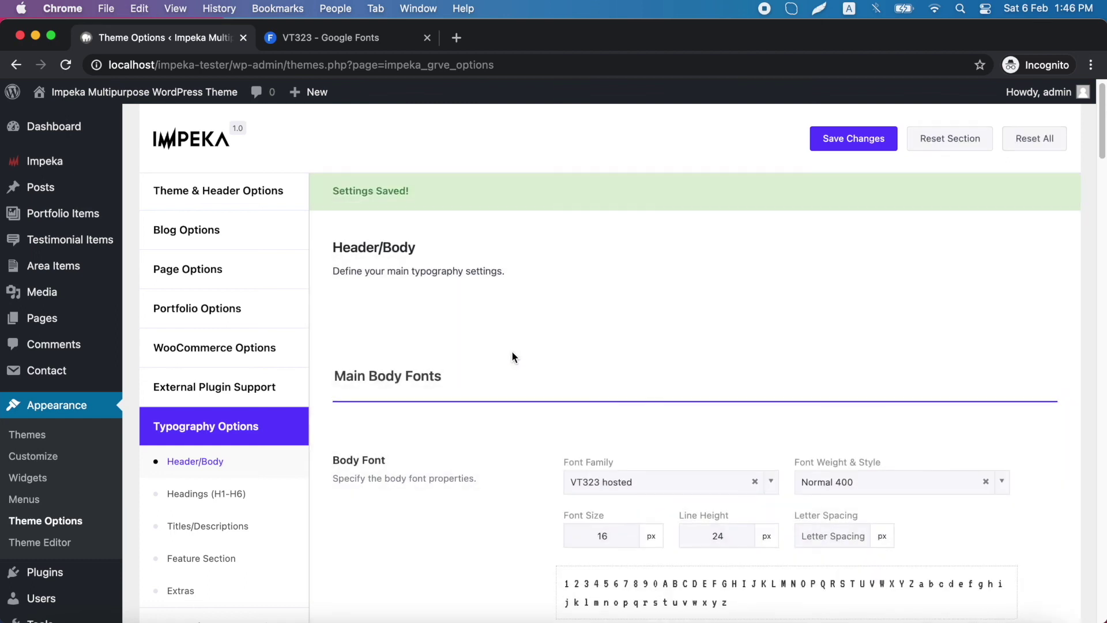
pyautogui.scroll(-2, 505, 363)
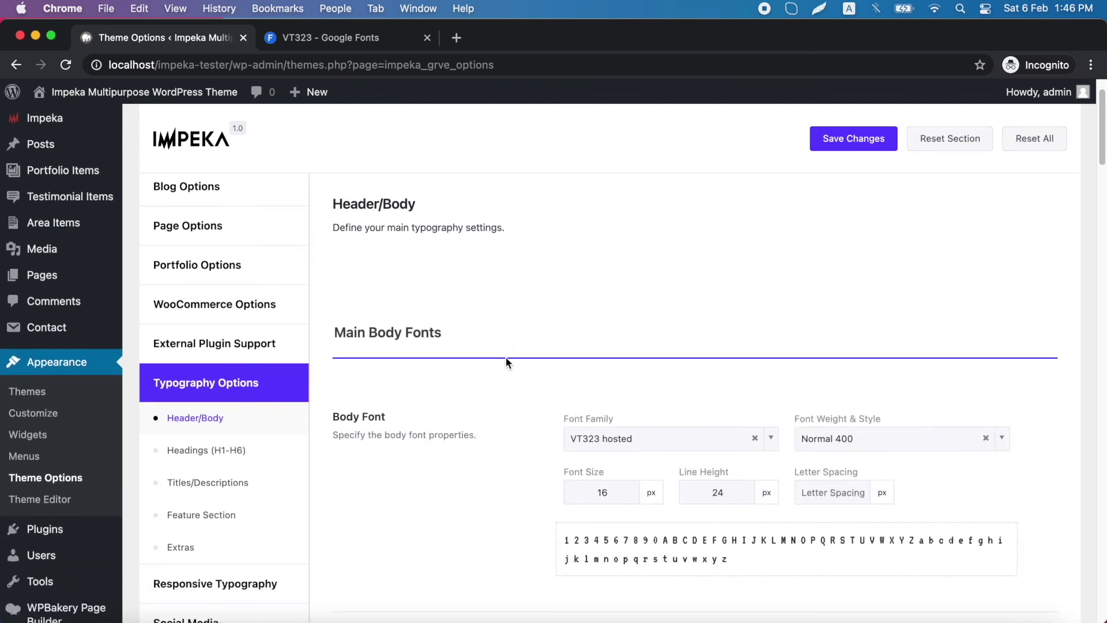
pyautogui.scroll(3, 505, 362)
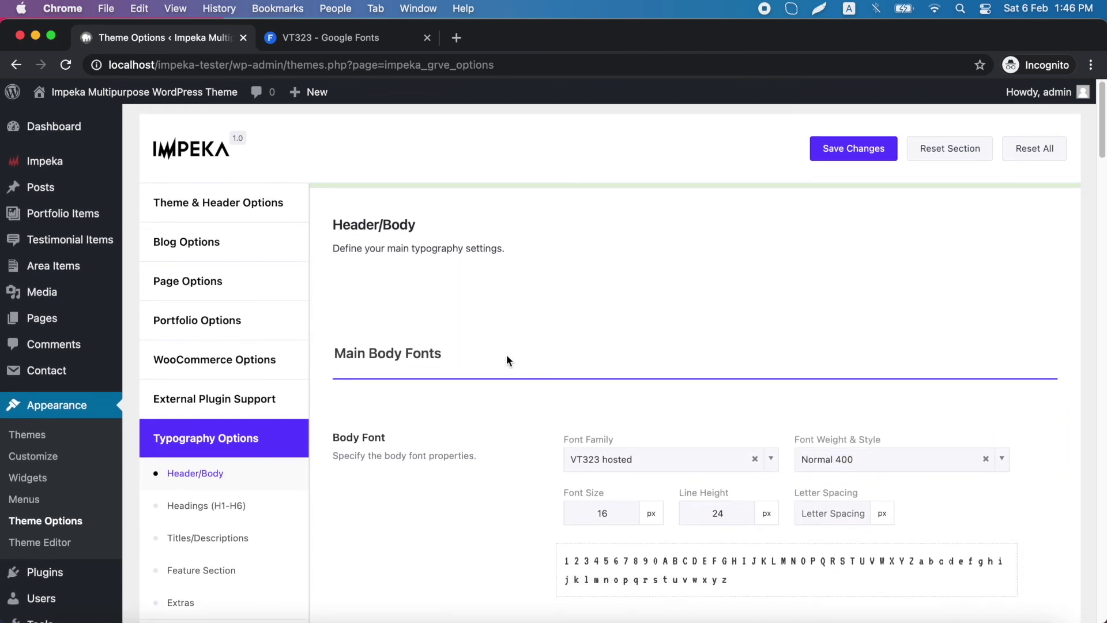